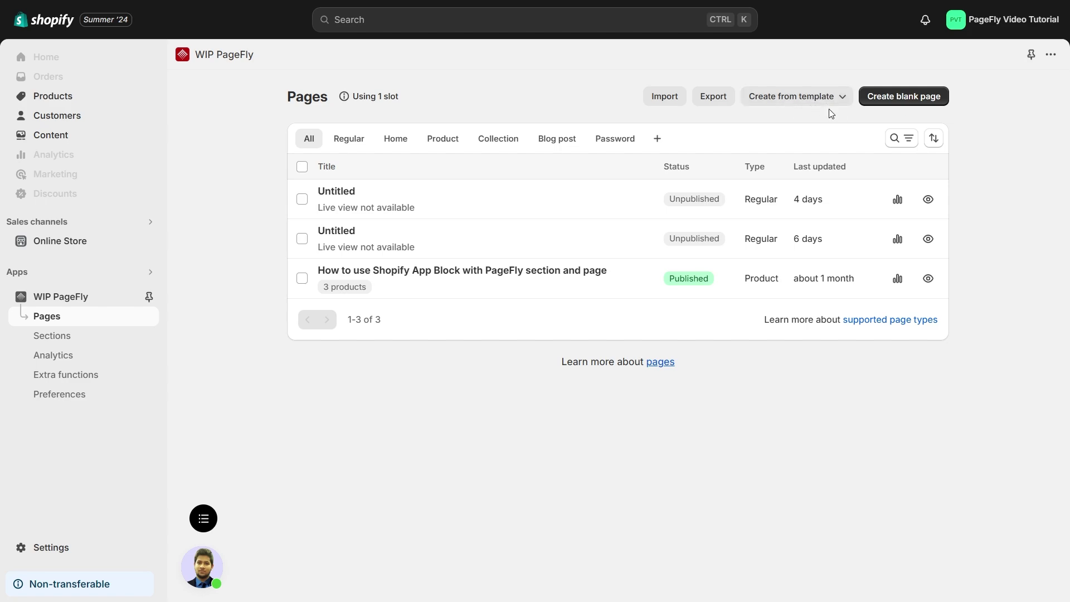
Start a new blank page from the PageFly Pages list
click(899, 106)
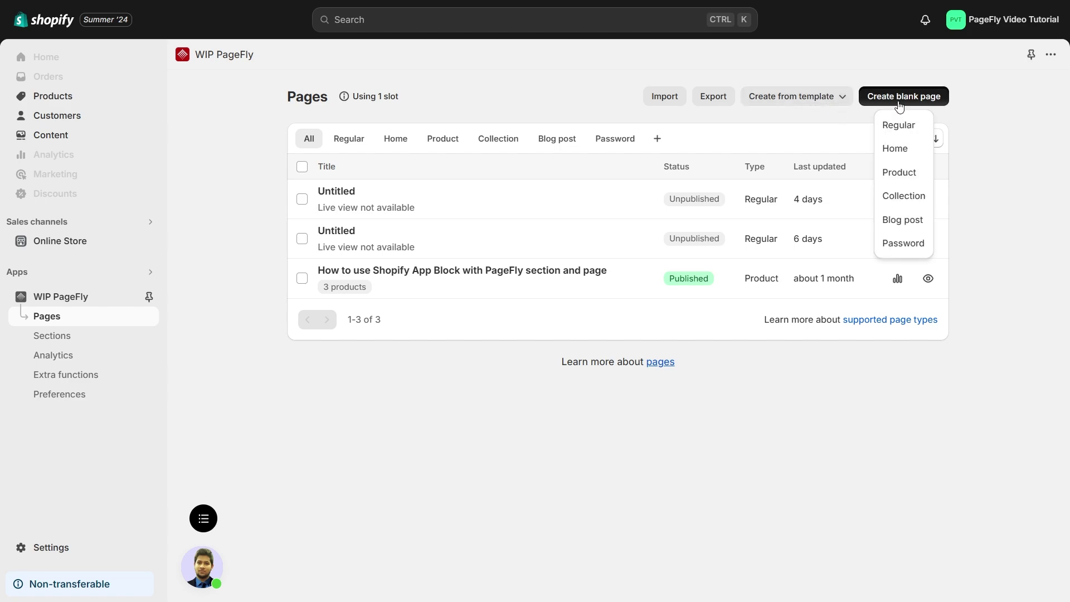
Make the new page a Regular page and dismiss the Global styles updated notice
click(898, 125)
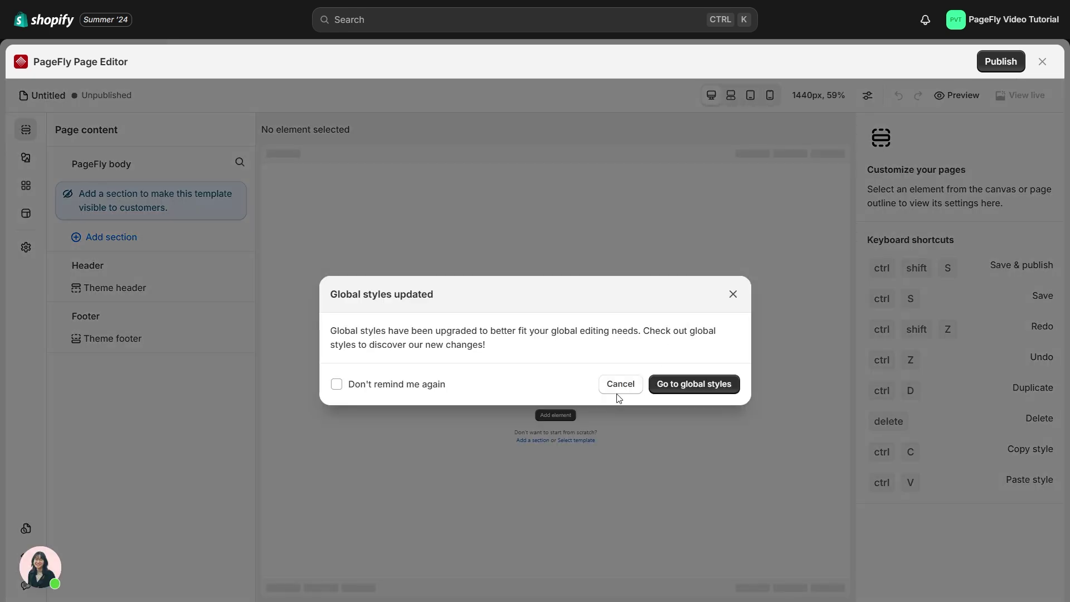
click(619, 385)
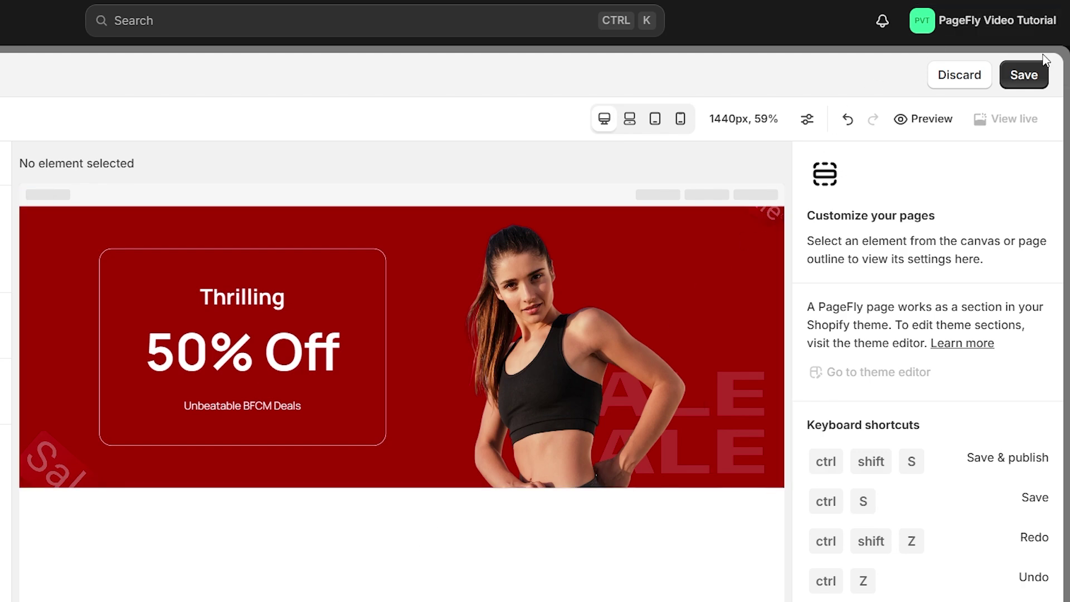
Back out of discarding to keep editing, then save the sale-banner page
click(967, 82)
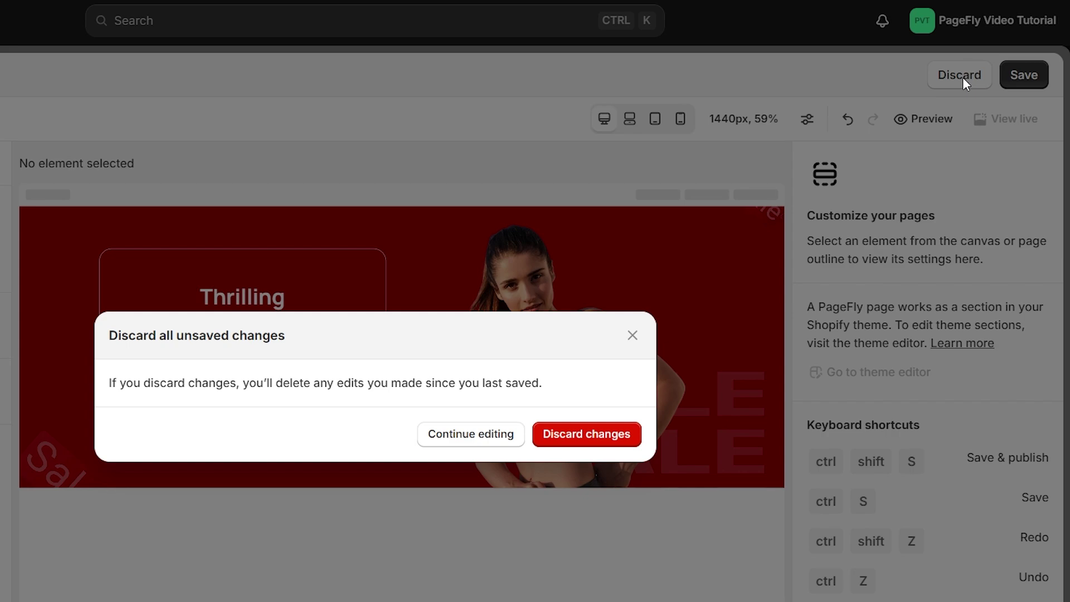
click(633, 336)
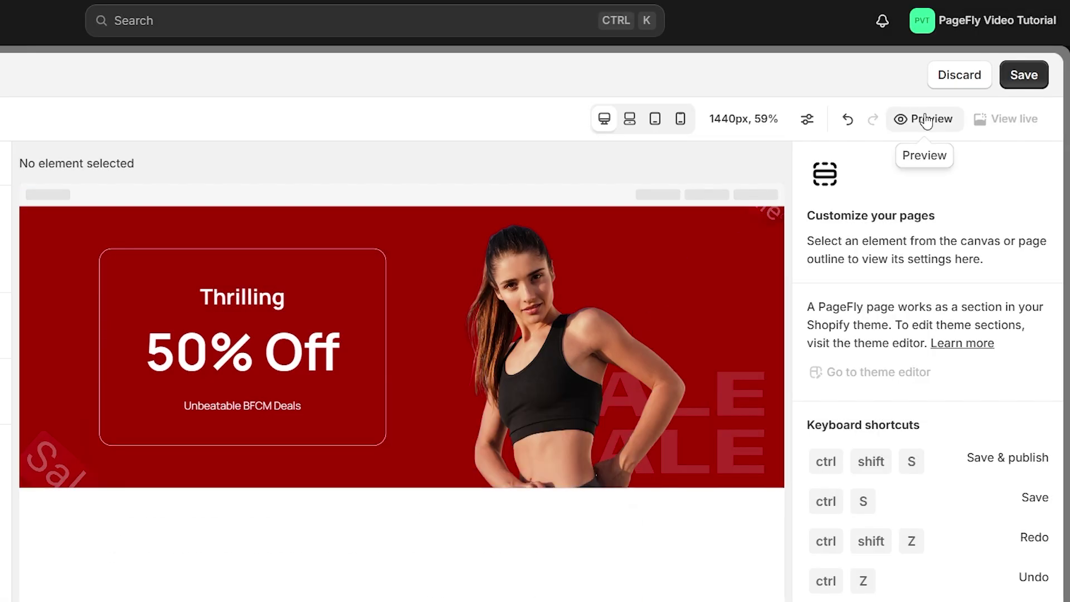
click(1018, 84)
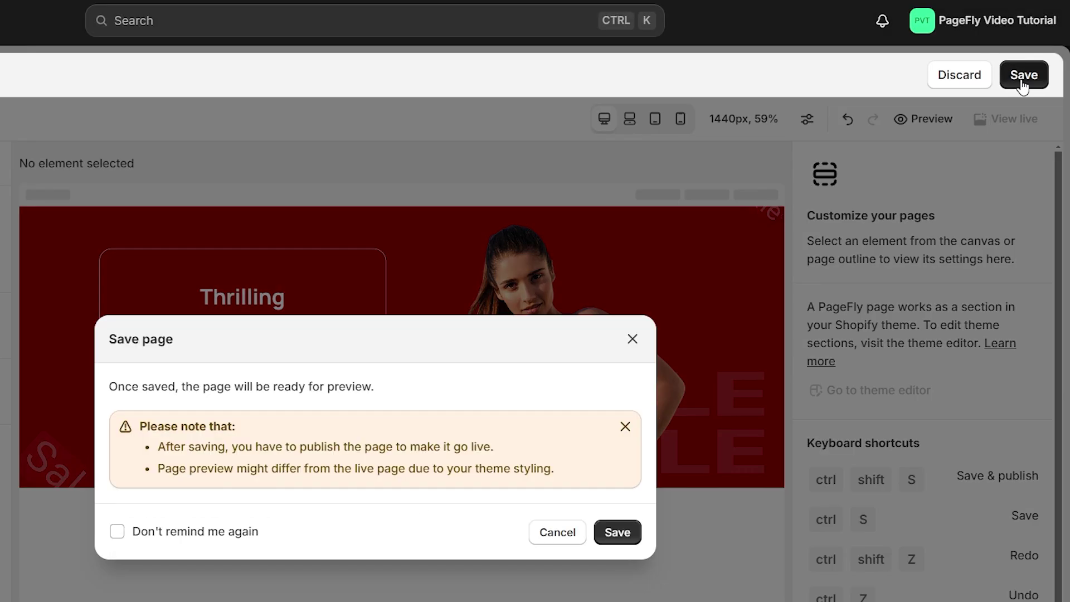
click(617, 533)
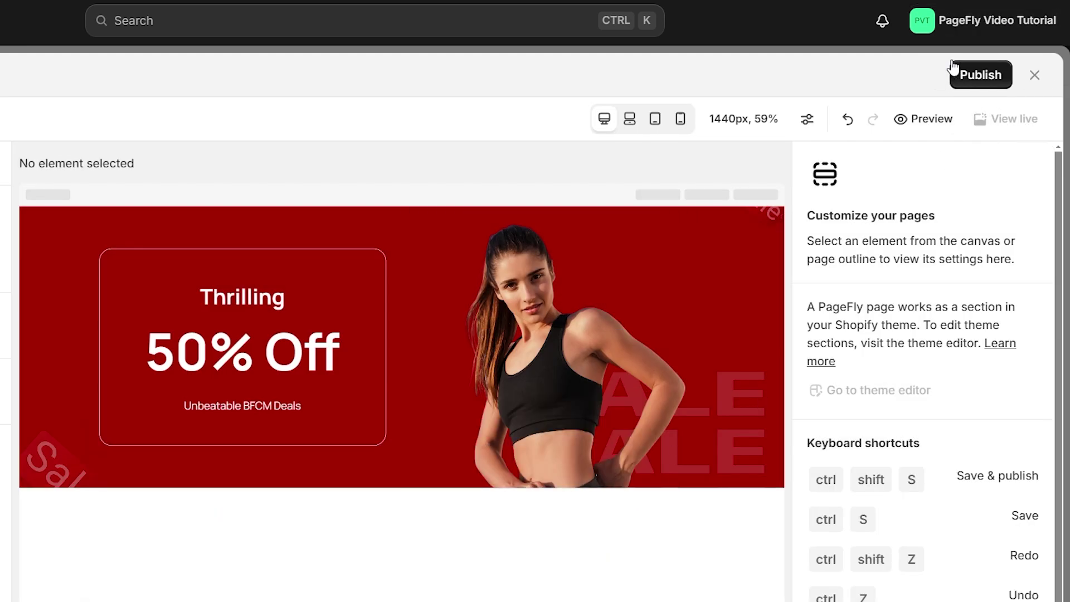
Publish the sale-banner page and check it at laptop, tablet and mobile widths
click(983, 86)
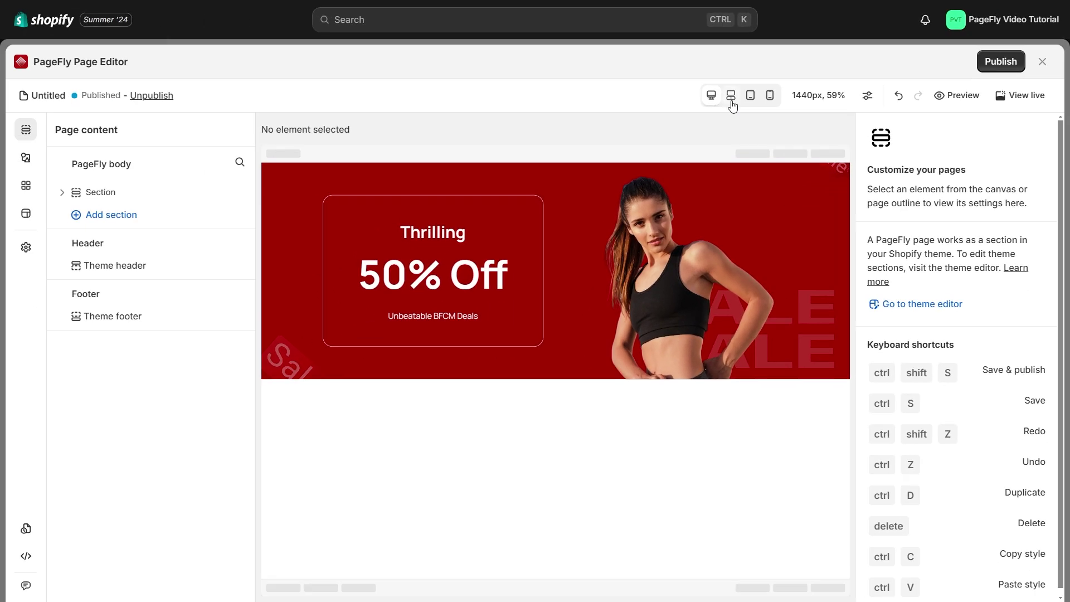
click(731, 102)
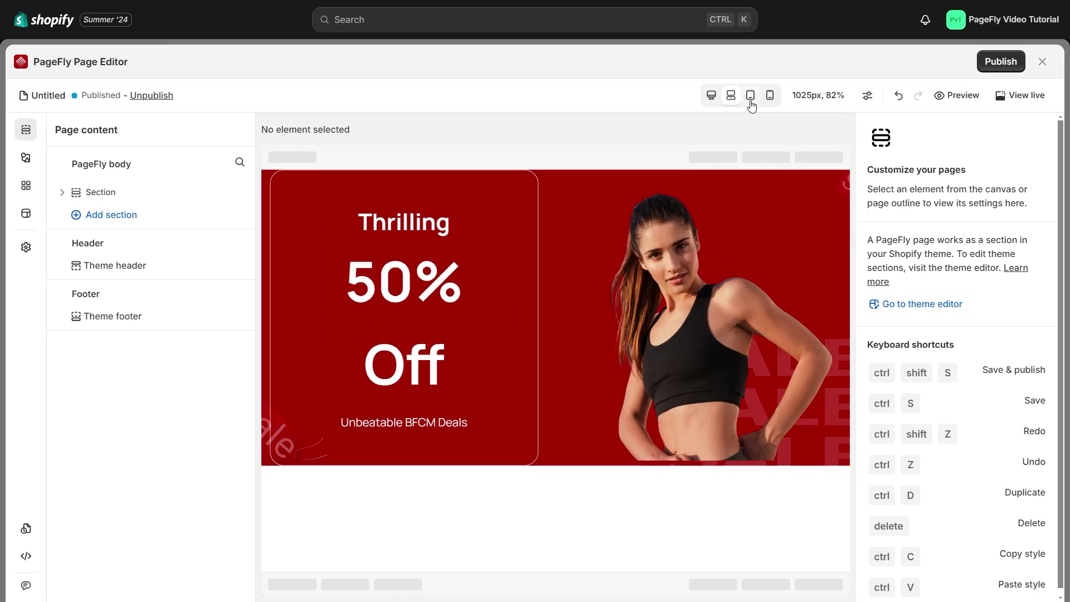
click(750, 96)
click(771, 101)
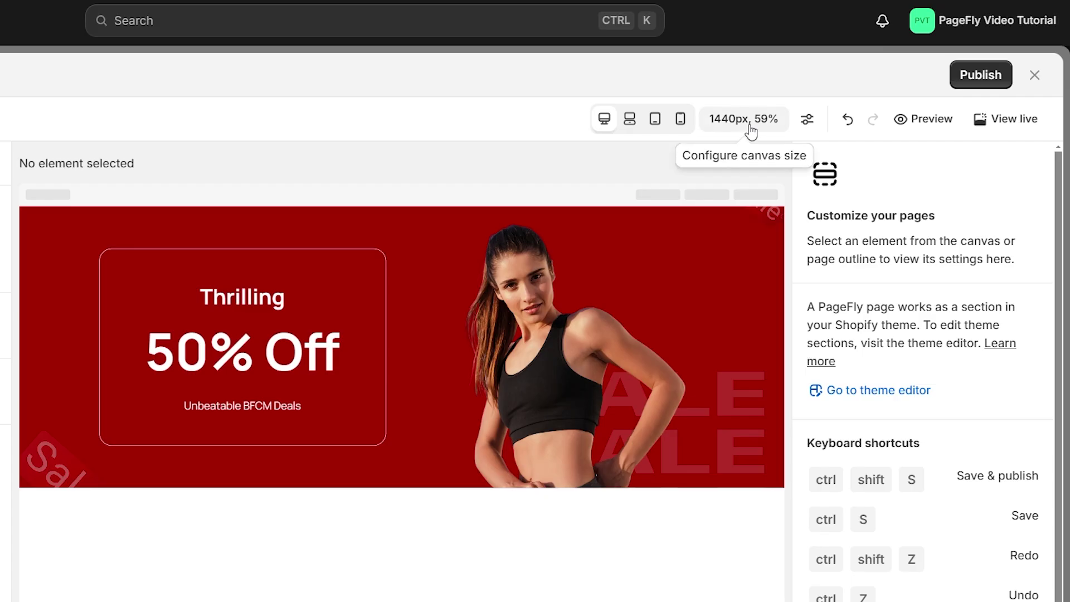
Turn on Fit viewport for the 1440px, 59% canvas
click(753, 132)
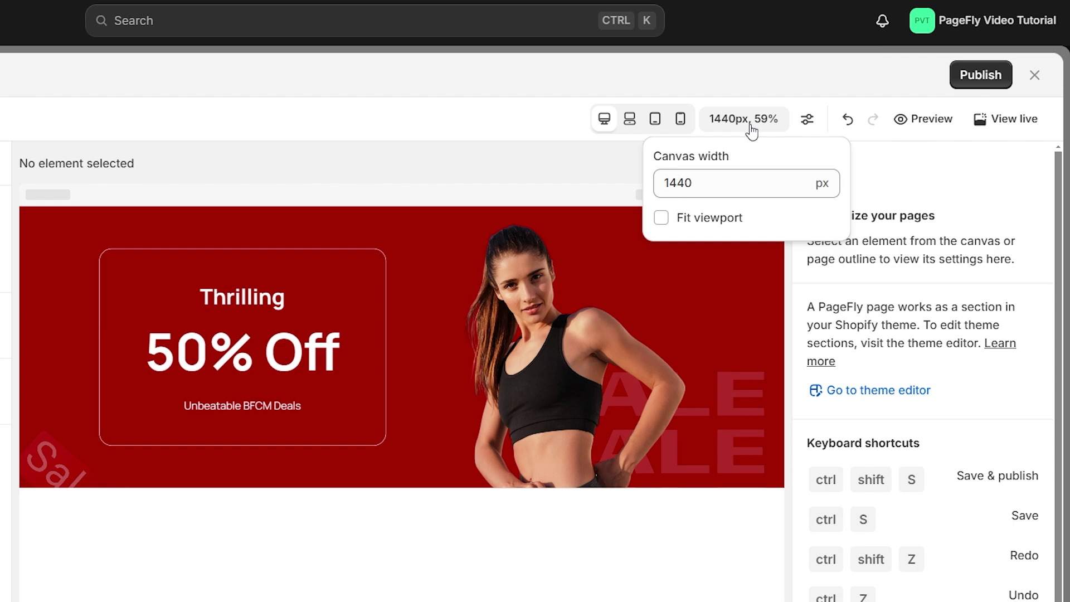
click(661, 219)
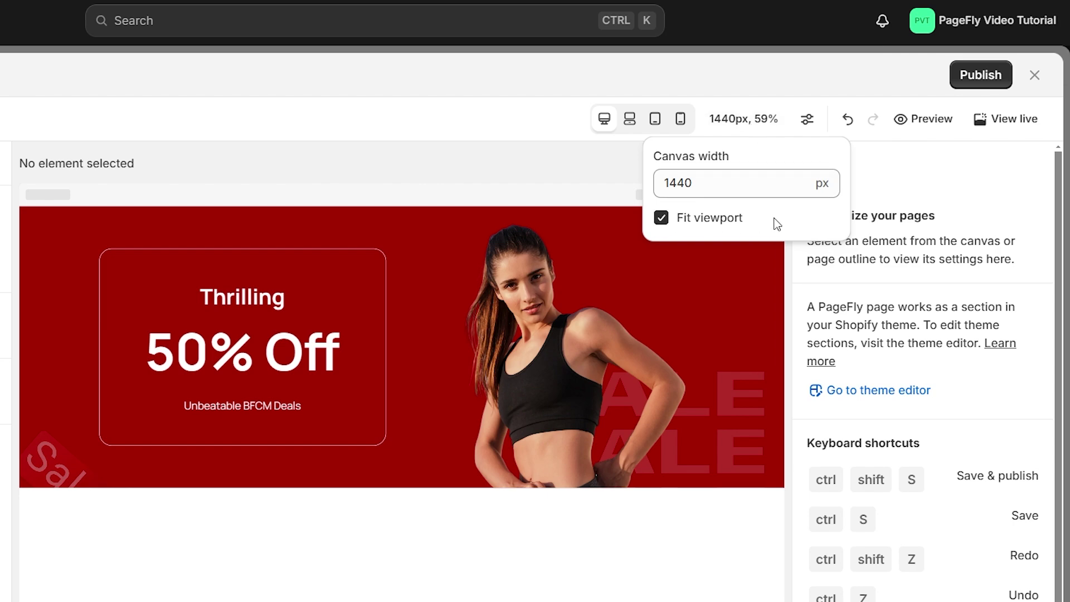
Enable theme styling, View page structure and Show canvas size, dismissing the storefront password notice
click(813, 127)
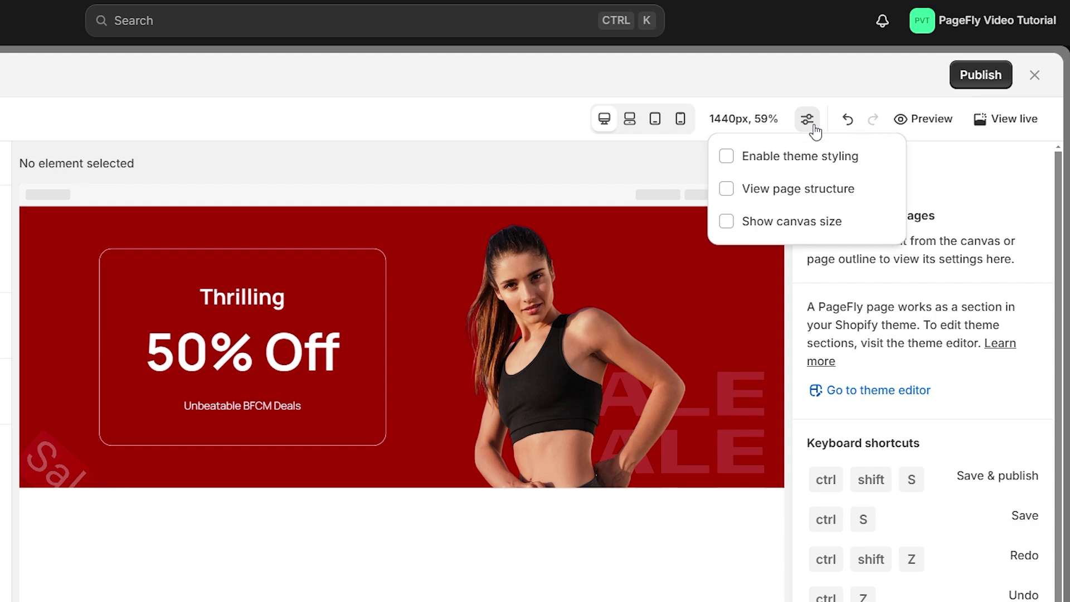
click(729, 172)
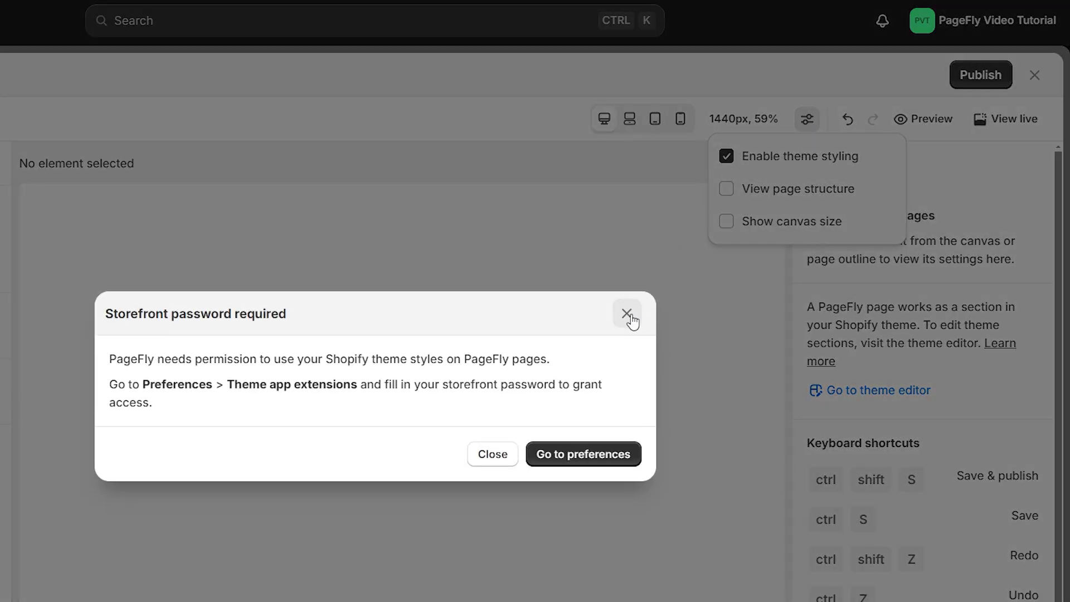
click(626, 311)
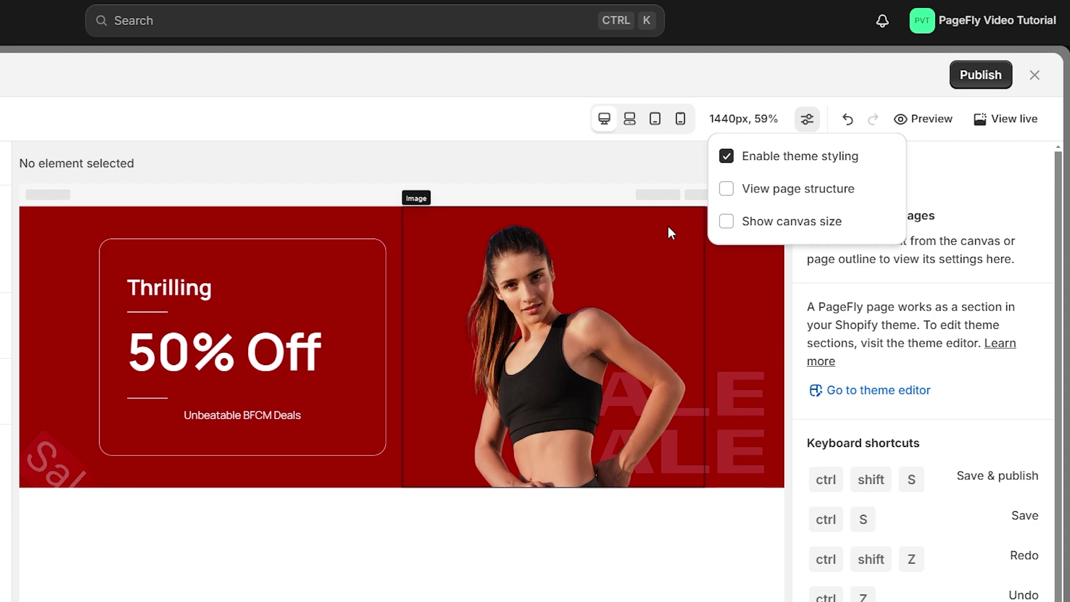
click(727, 189)
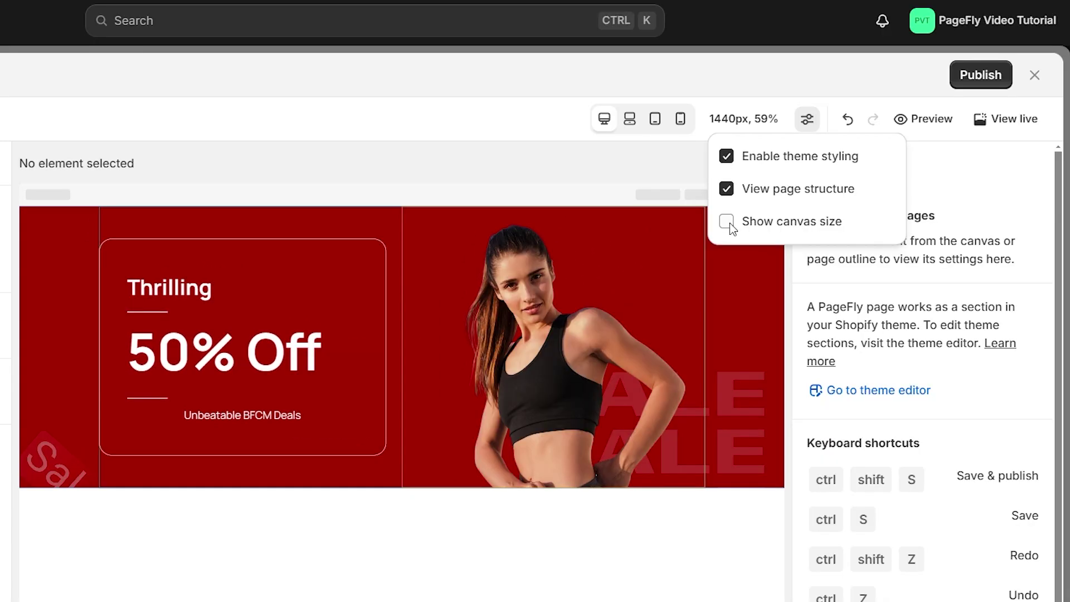
click(979, 194)
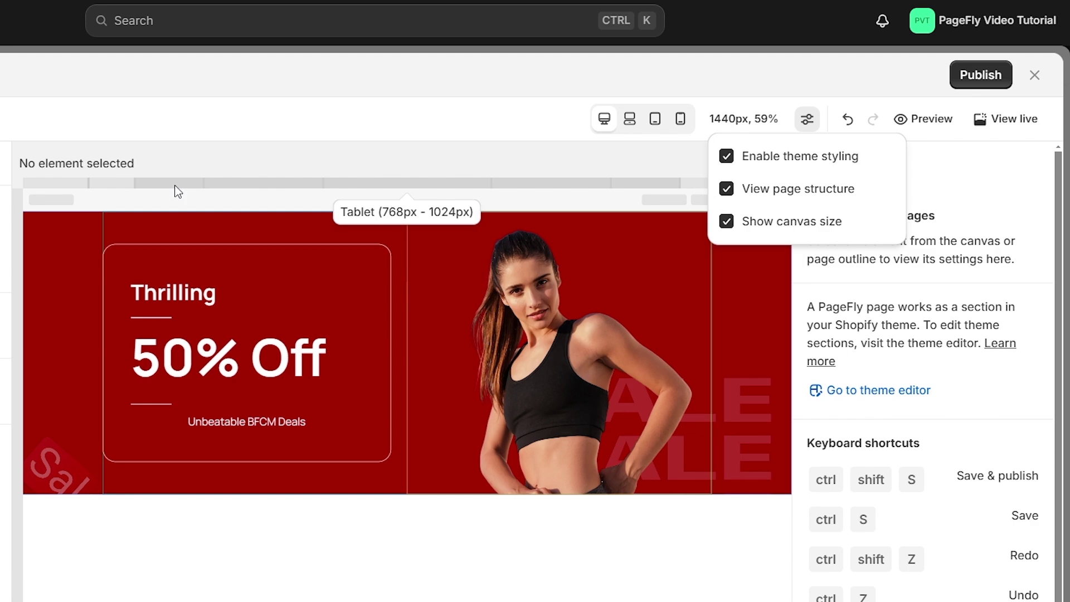
Close the canvas options, undo and redo the sale banner, then preview the live page
click(65, 183)
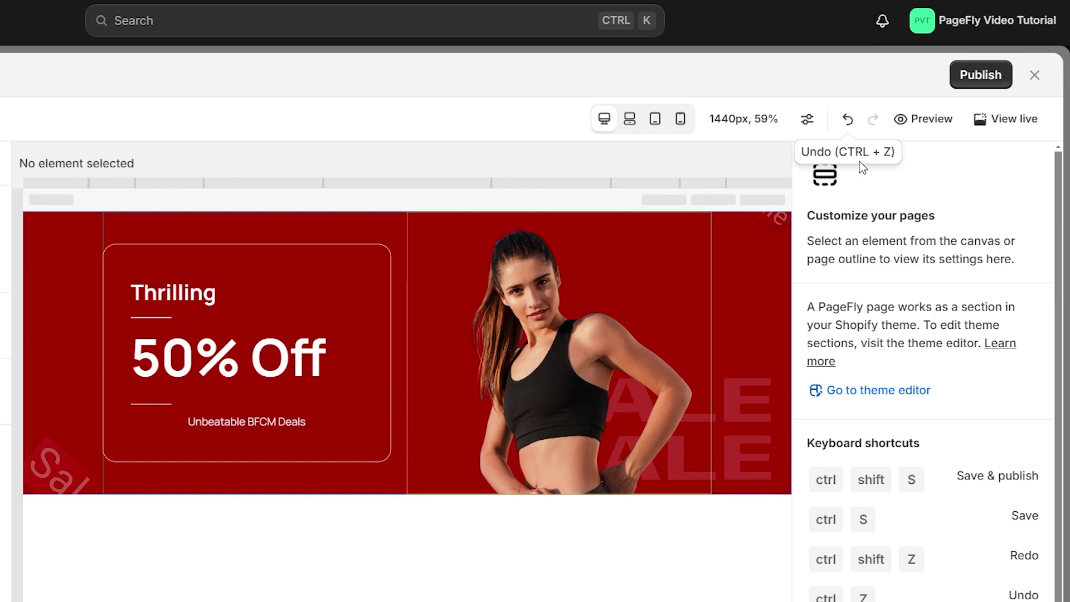
click(847, 122)
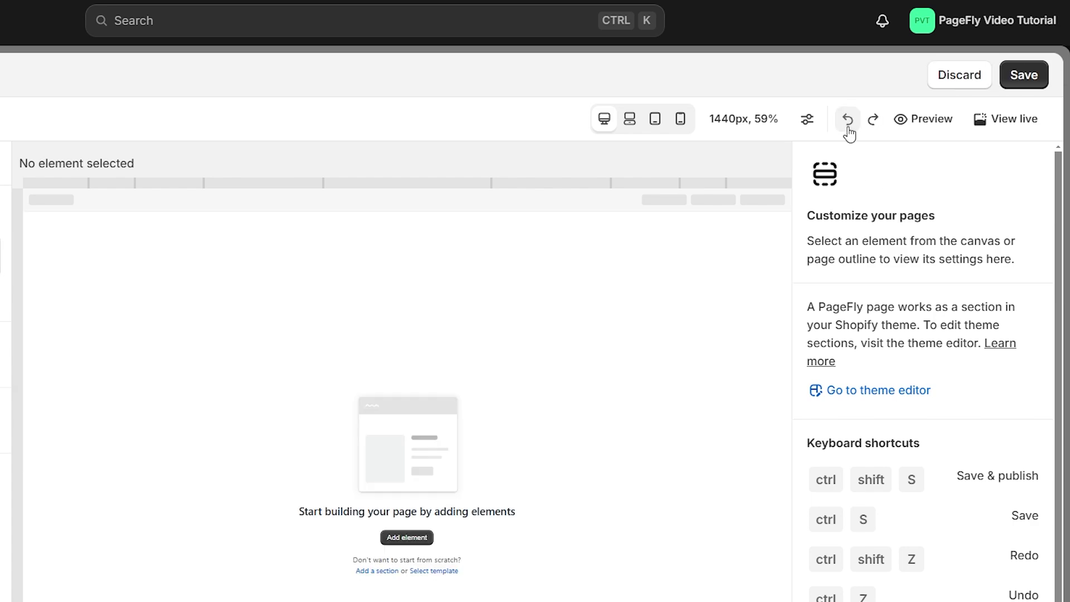
click(873, 127)
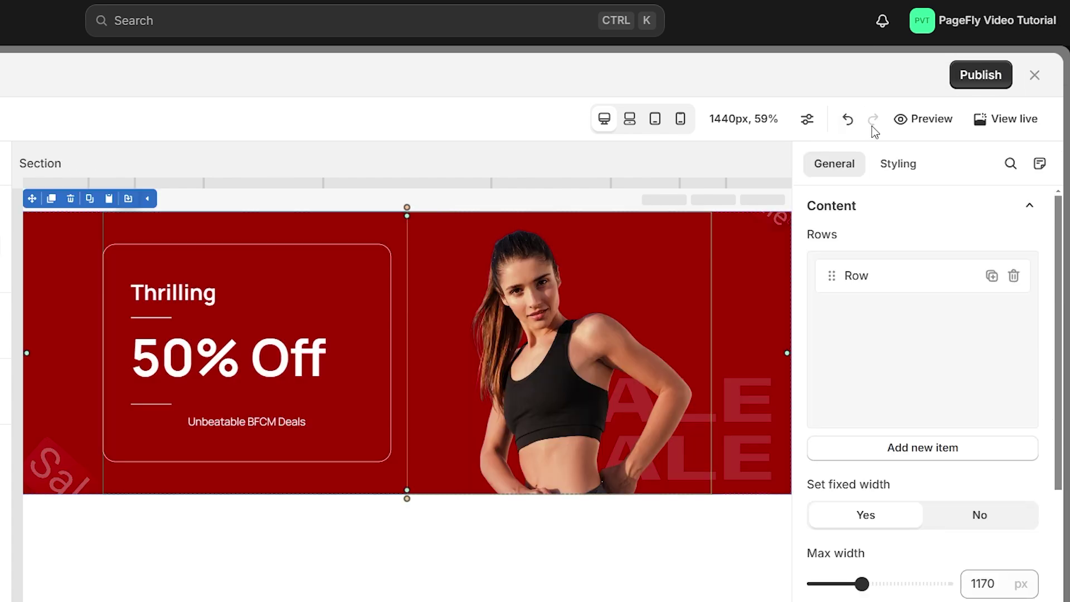
click(932, 123)
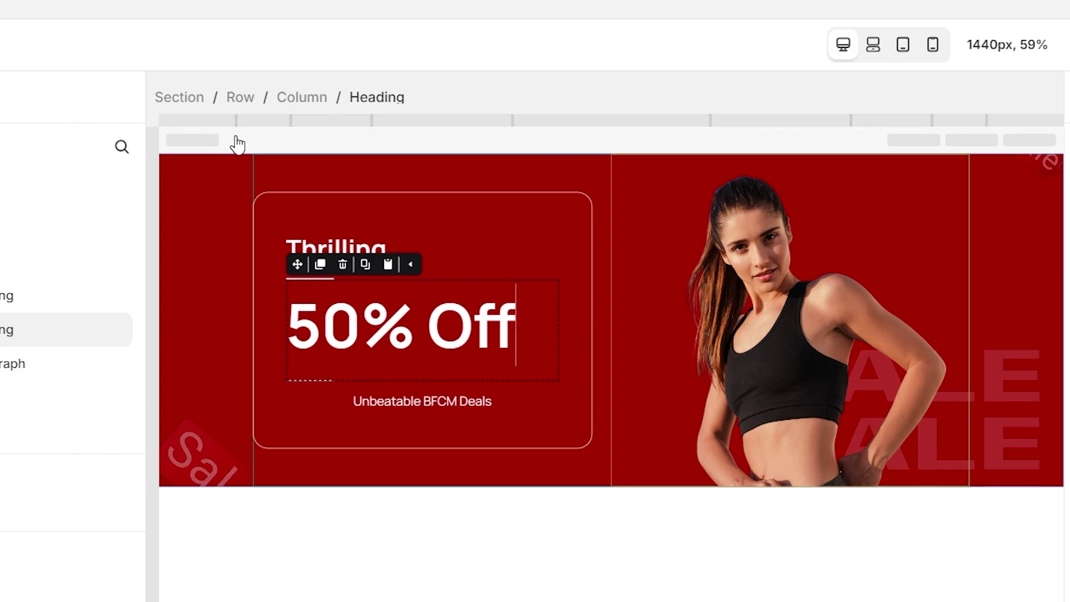
Drill down from the sale section through its row and card column to the Thrilling heading
click(297, 555)
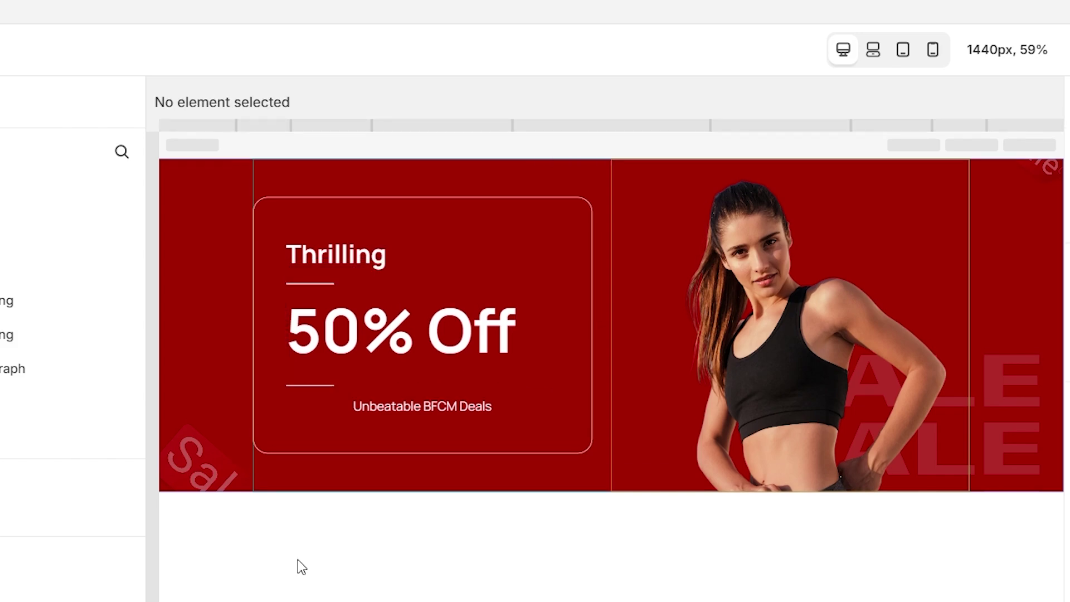
click(212, 243)
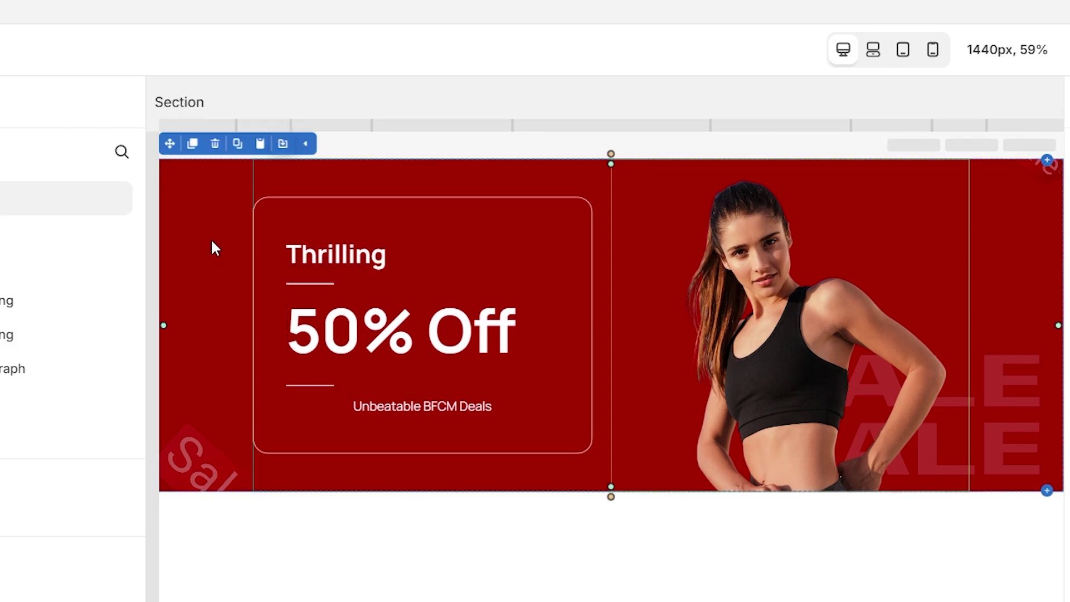
click(295, 179)
click(313, 217)
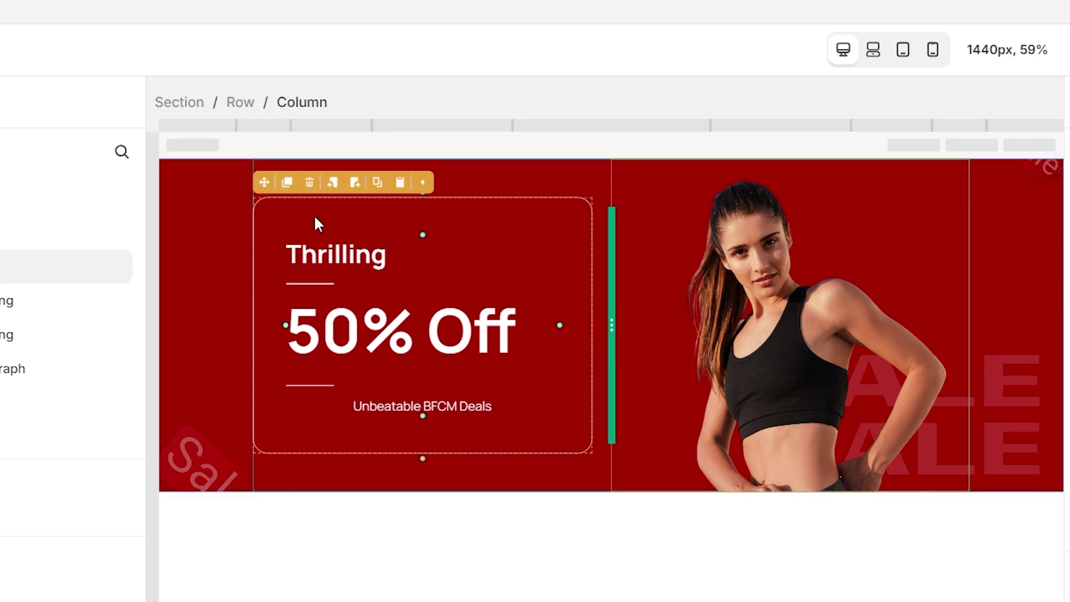
click(371, 250)
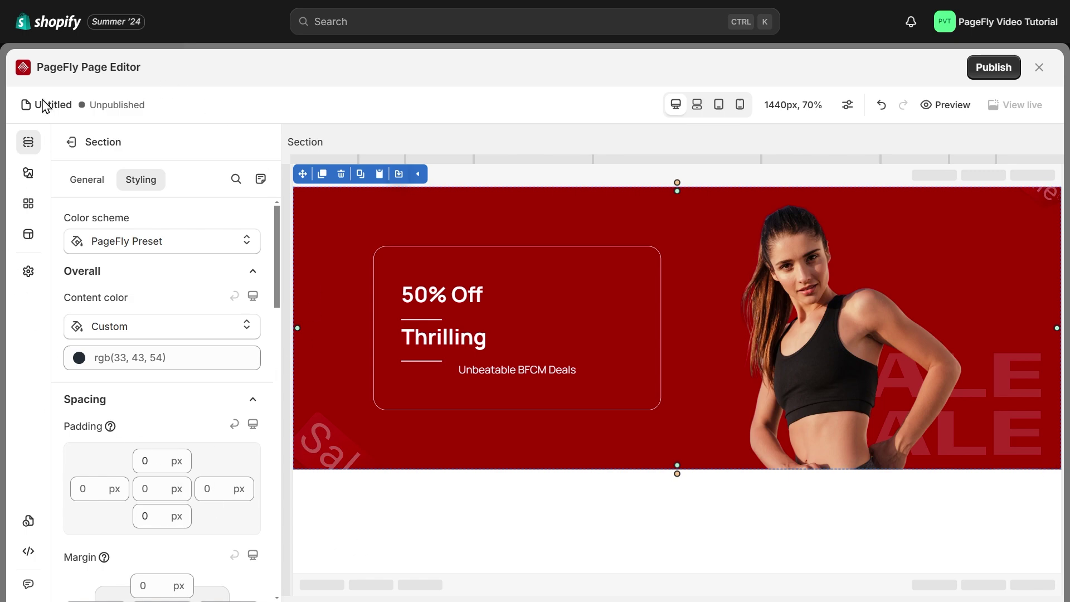
Zoom the browser out with Ctrl+minus so the Page content outline and Styling panel fit
key(ctrl+minus)
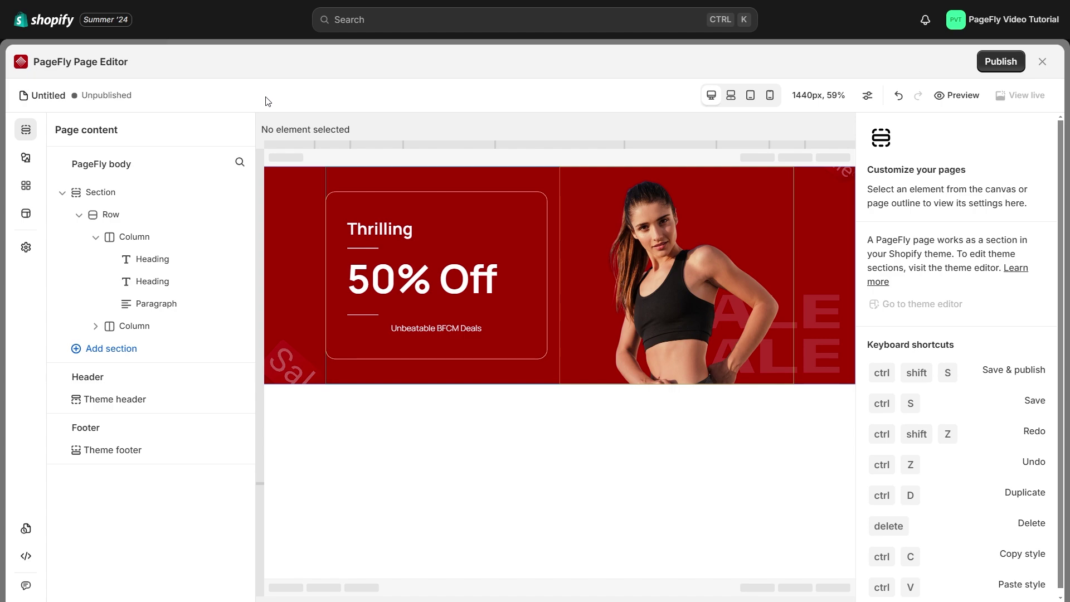
Browse the Elements, Third-party, Templates, Page settings and Version history panels, ending on Custom code
click(33, 161)
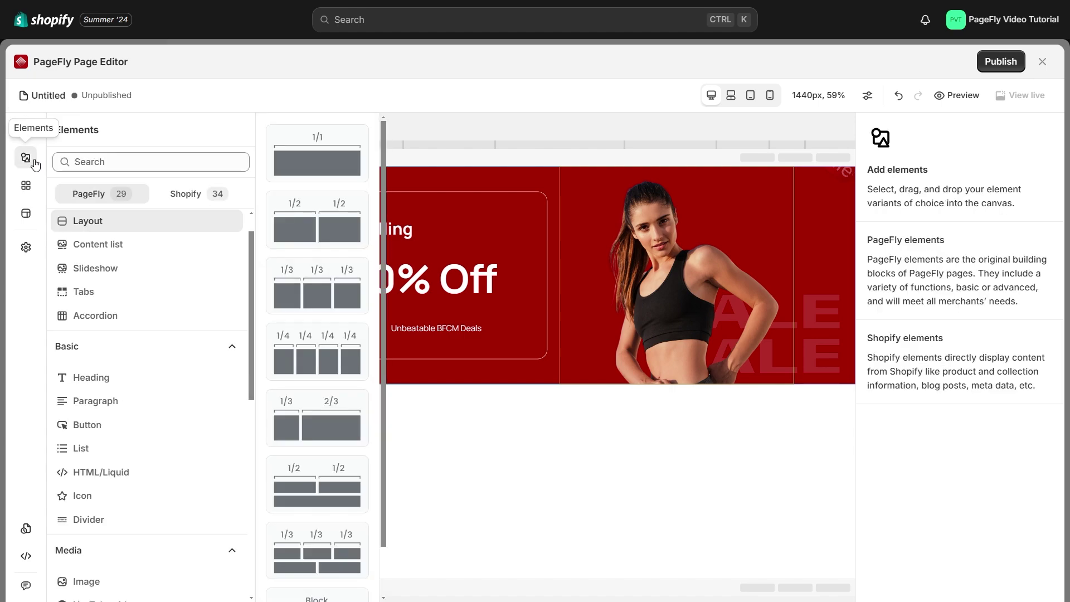
click(33, 191)
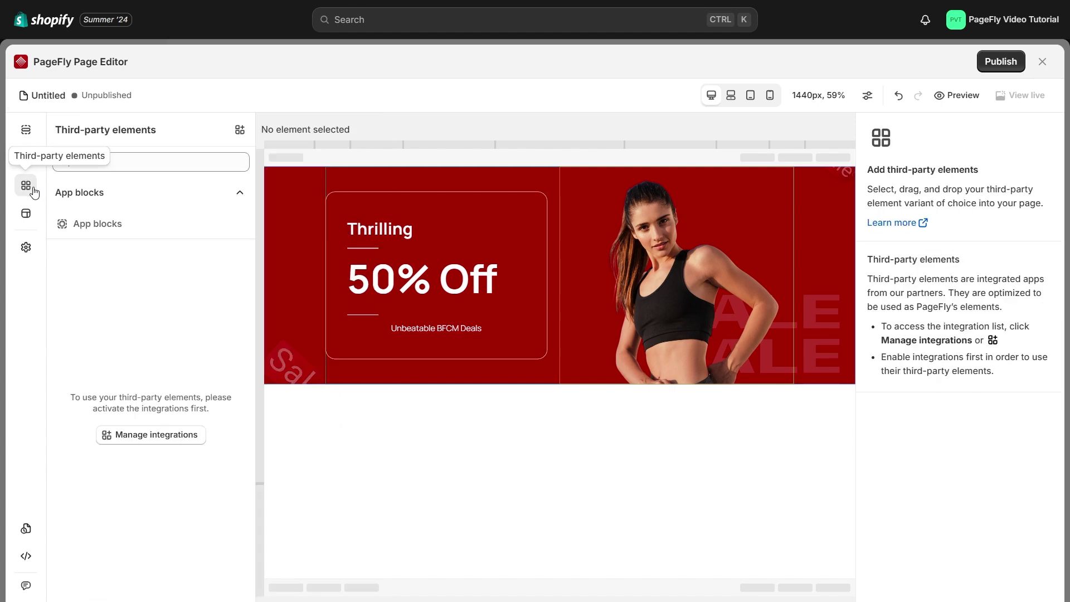
click(31, 217)
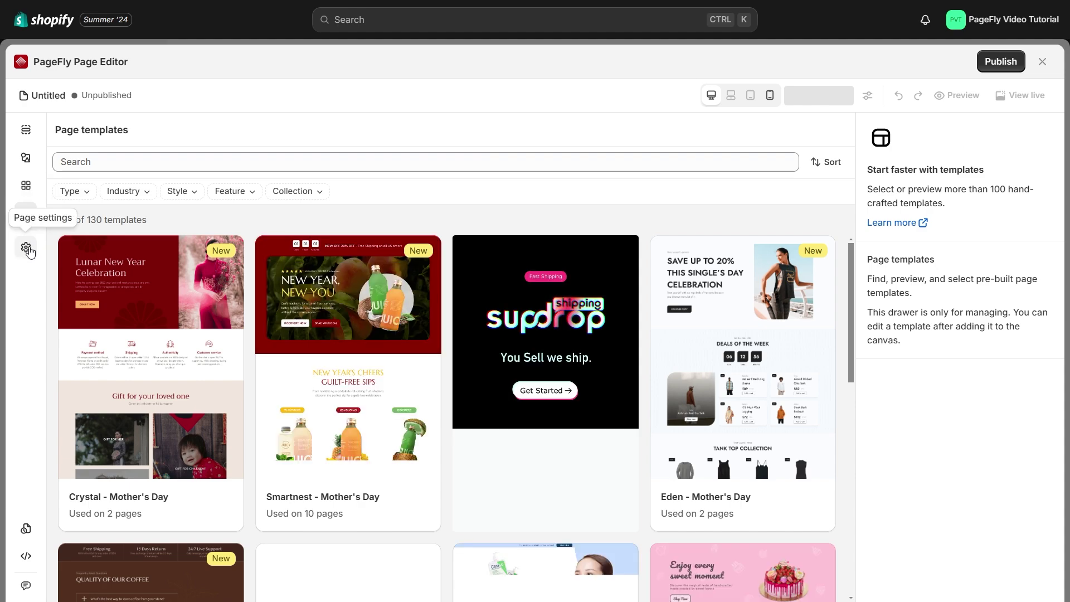
click(28, 249)
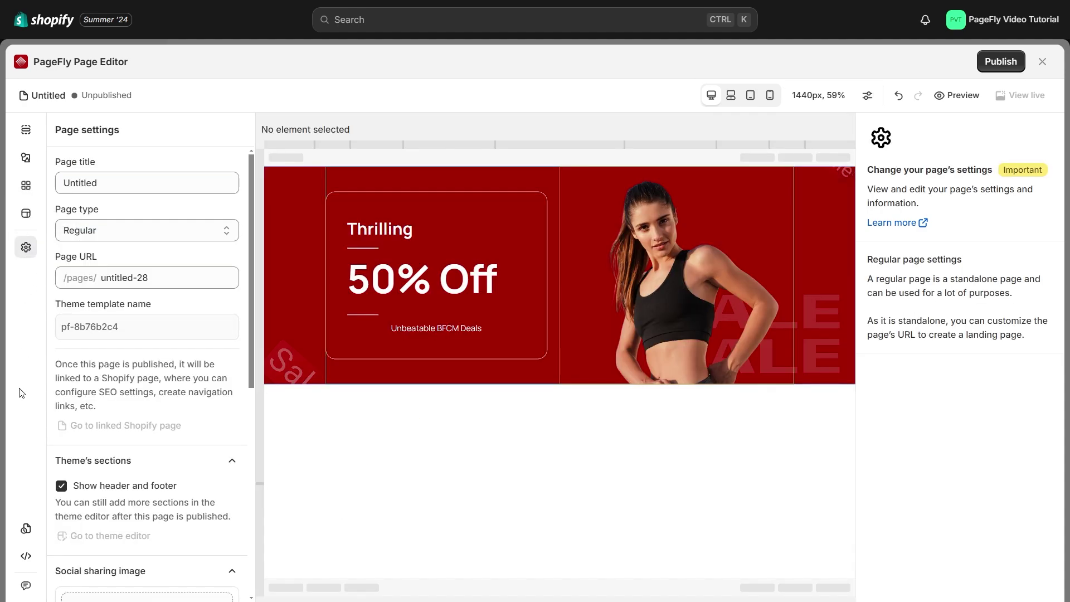
click(26, 530)
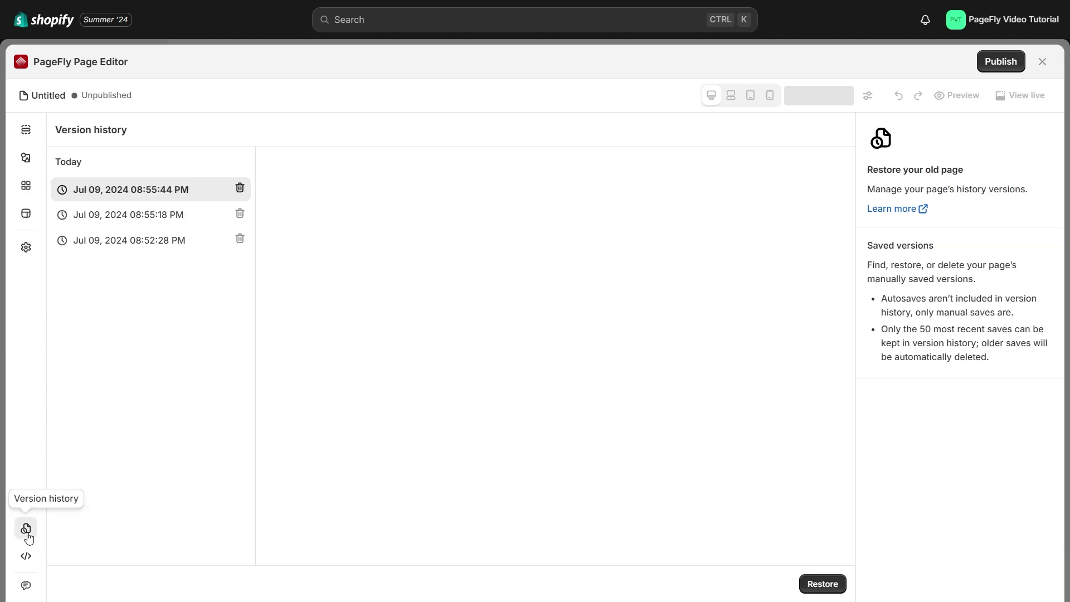
click(29, 556)
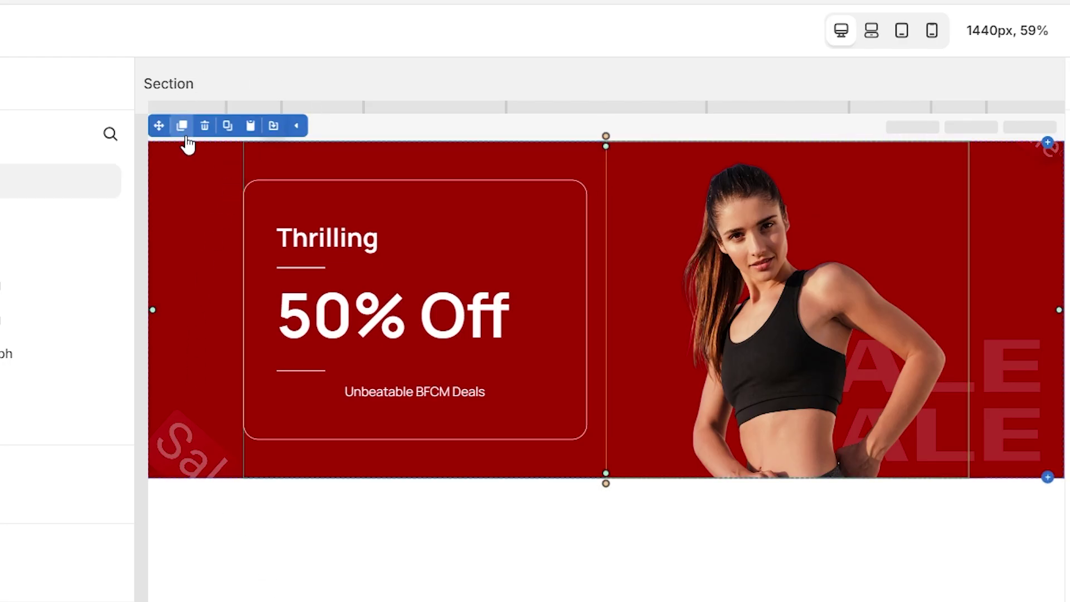
Move the Thrilling heading below 50% Off, then duplicate it and delete the duplicate
click(323, 157)
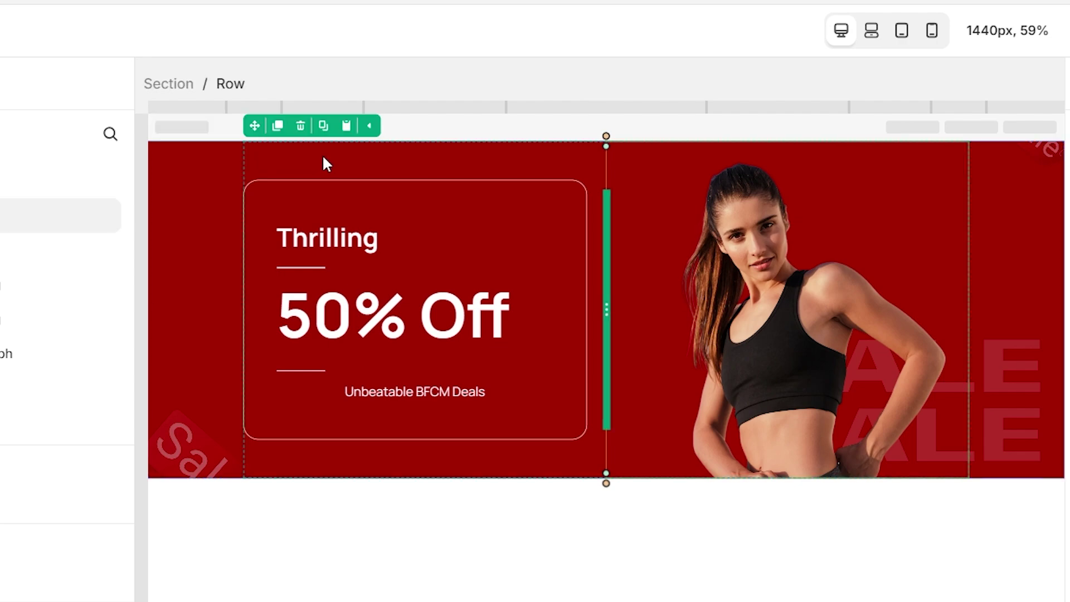
click(439, 300)
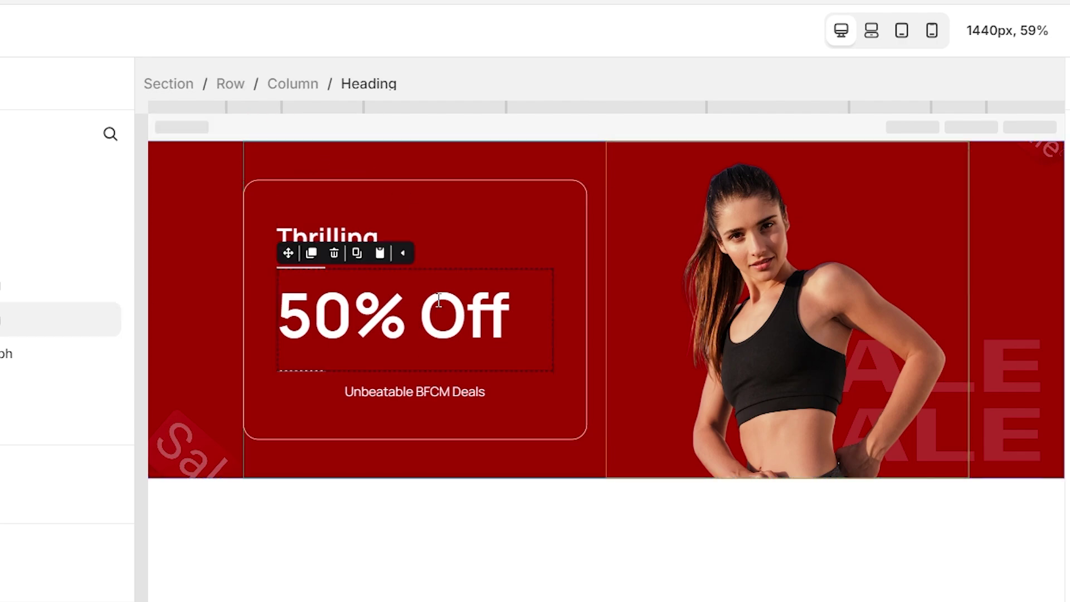
click(472, 245)
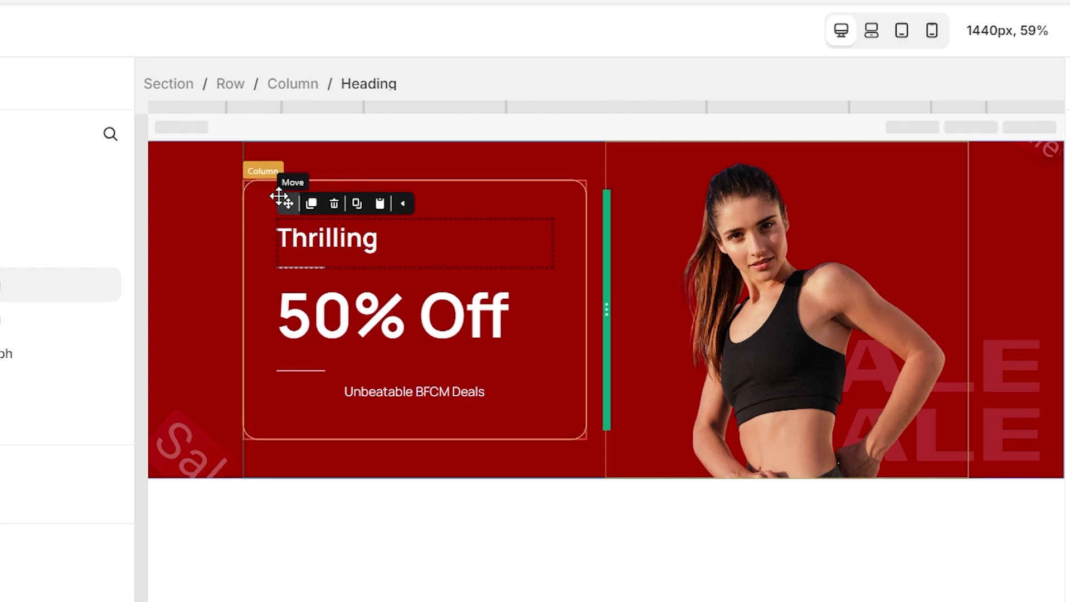
drag(279, 197, 287, 365)
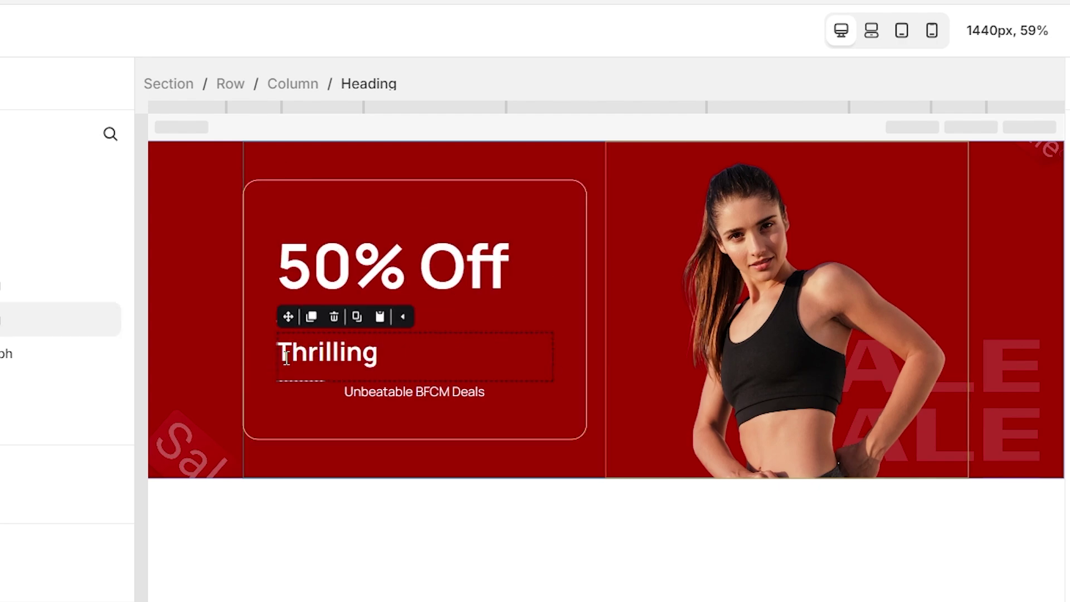
click(311, 317)
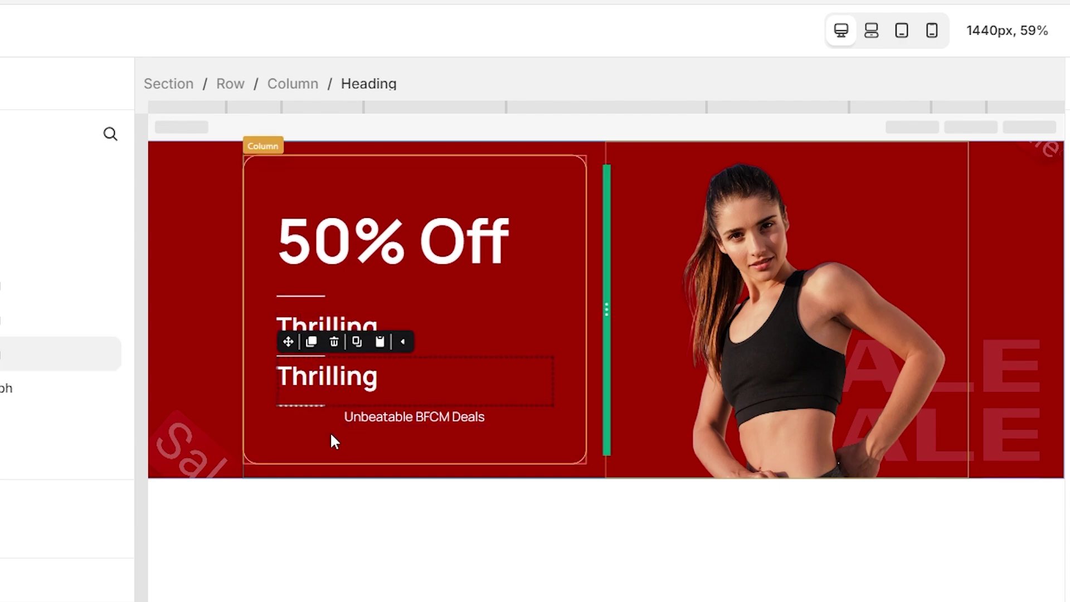
click(334, 343)
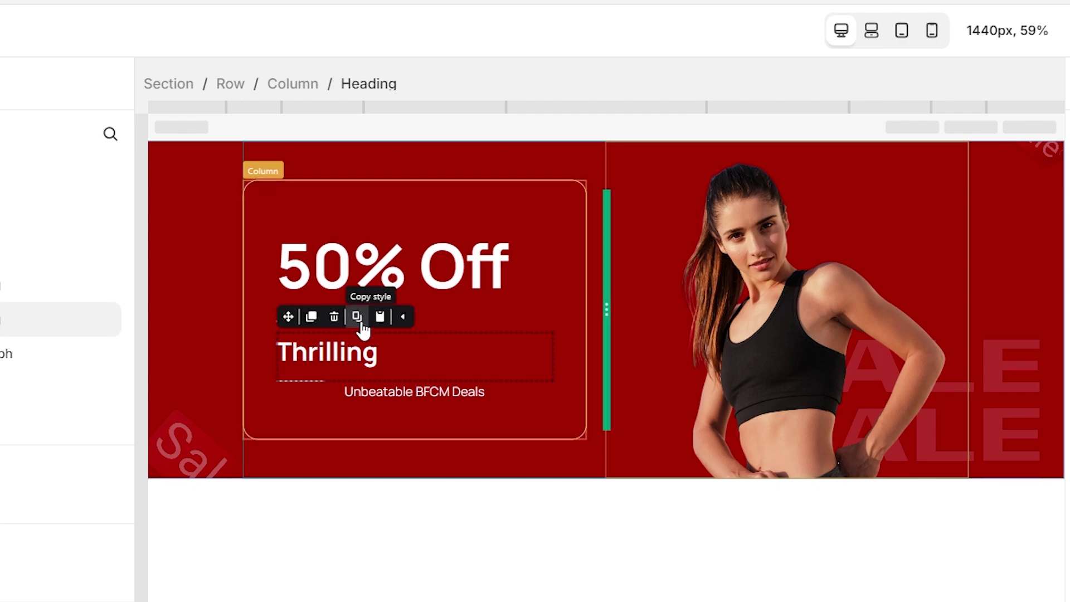
Copy the Thrilling heading's style and paste it onto the 50% Off heading
click(357, 317)
click(419, 268)
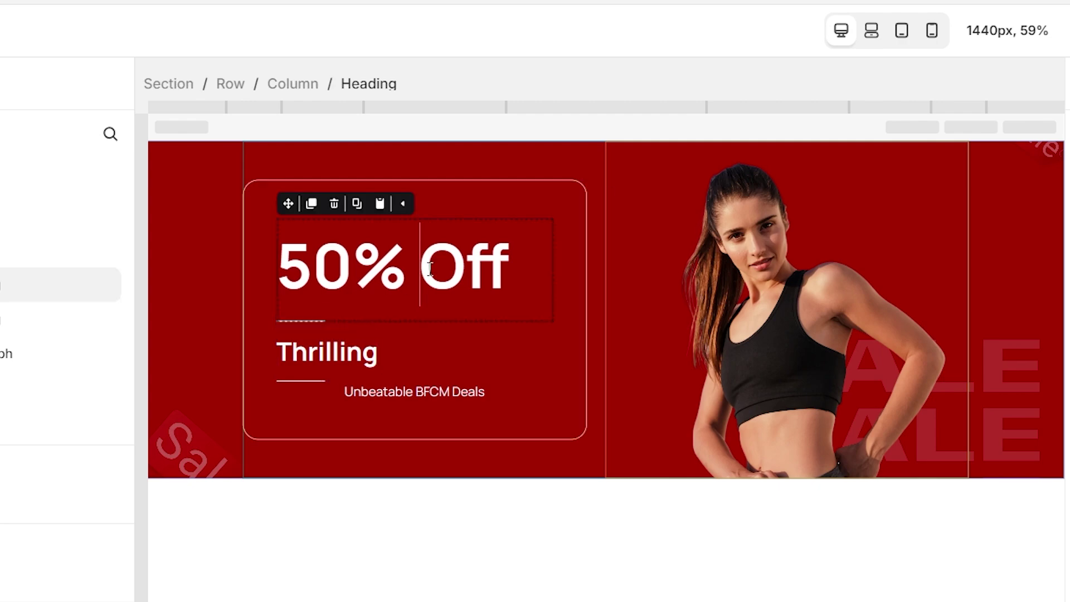
click(379, 209)
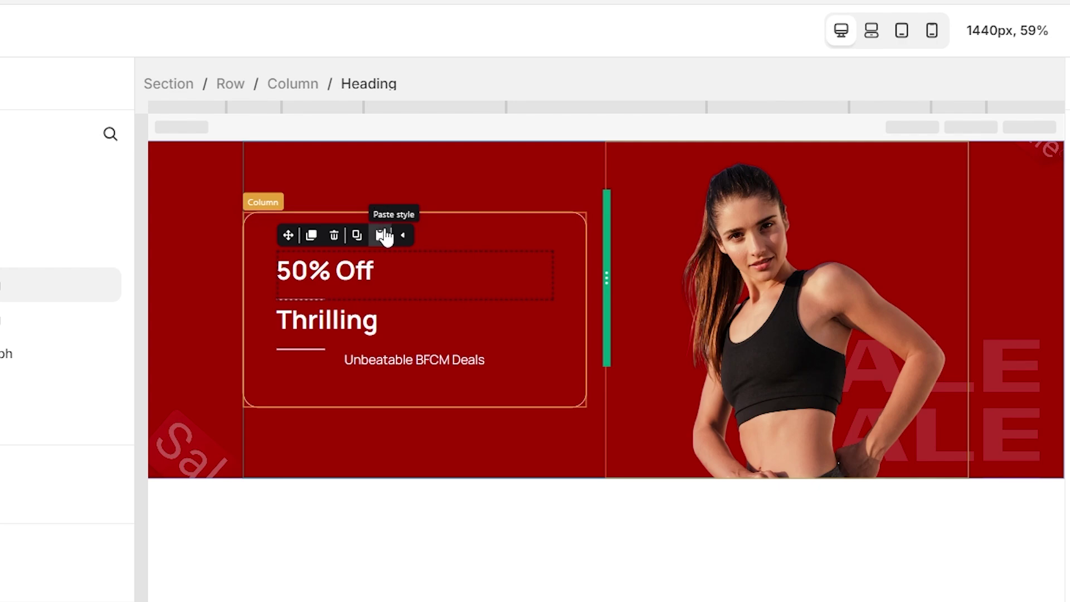
Reselect the Thrilling heading, toggling its quick-action toolbar off, on and off again
click(405, 237)
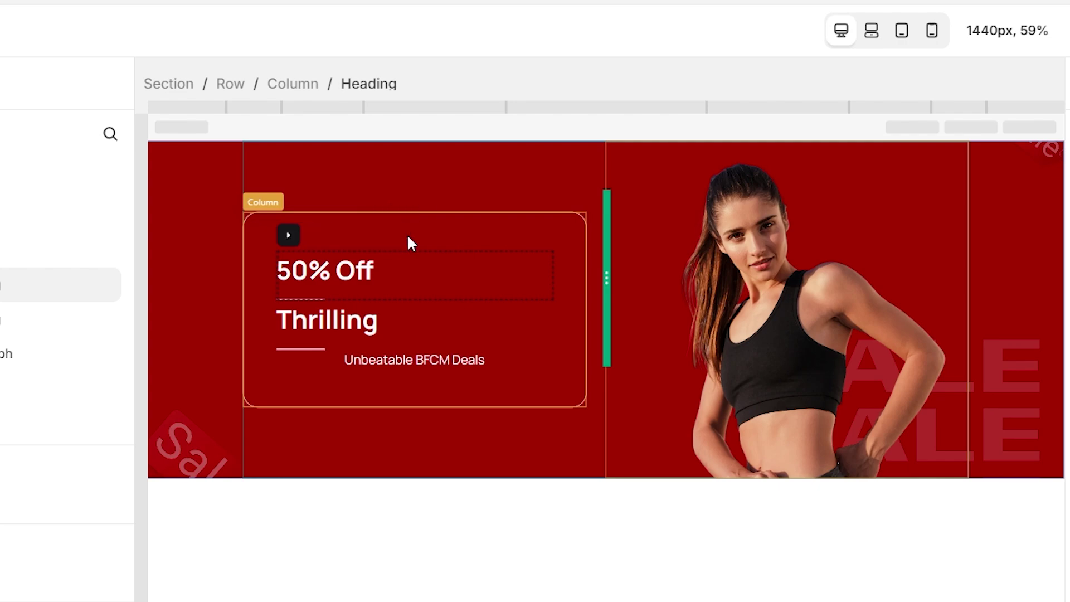
click(404, 324)
click(288, 287)
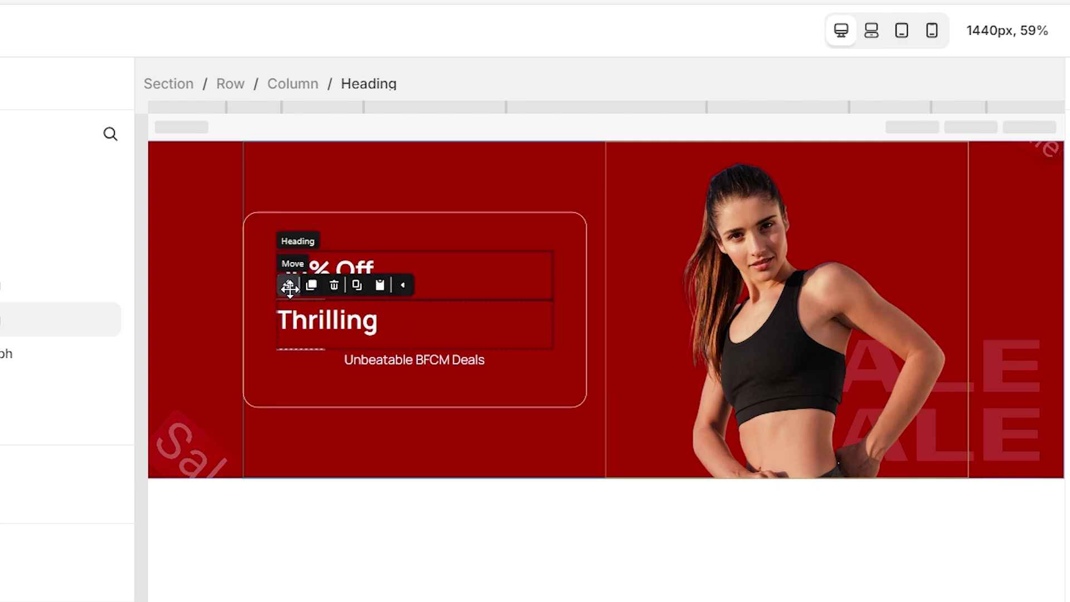
click(405, 292)
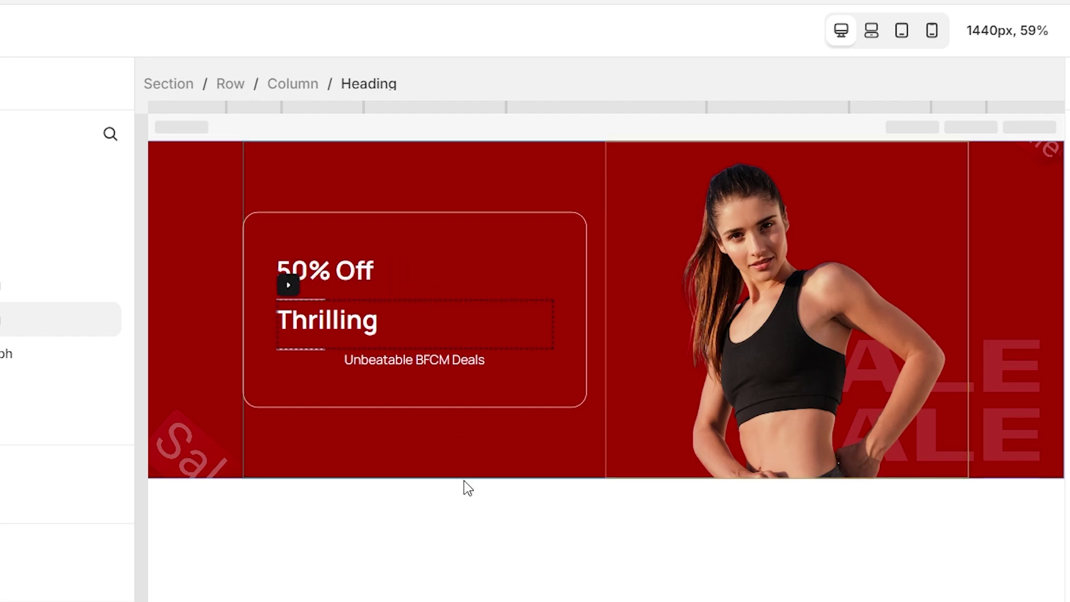